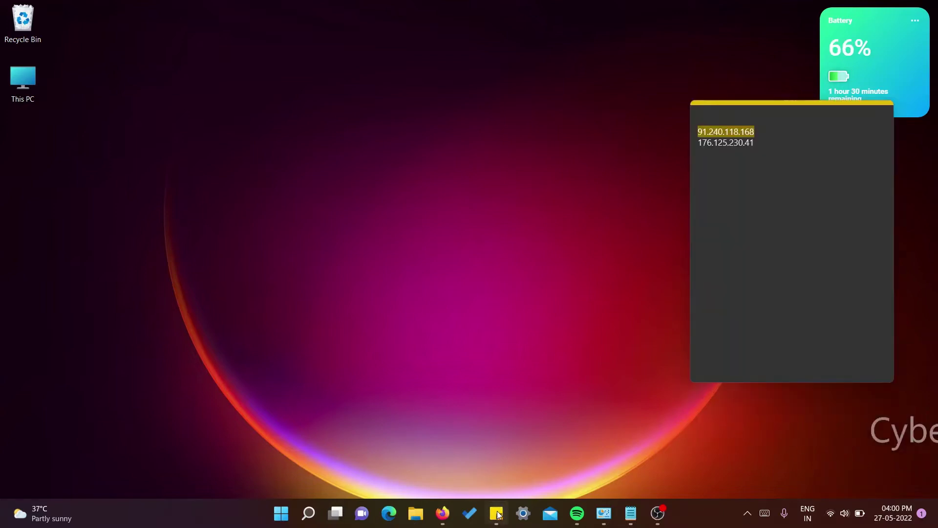
- Select the first IP address 91.240.118.168 in the sticky note for copying
click(497, 514)
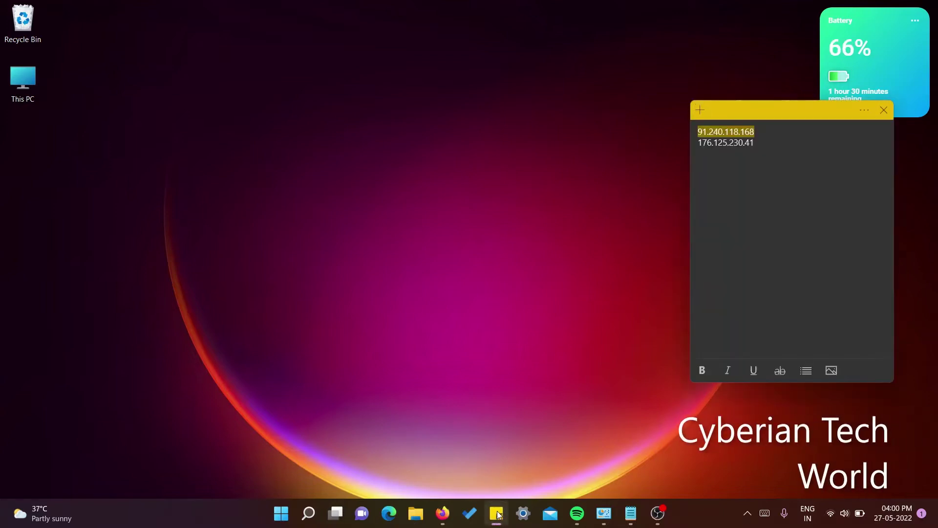
click(785, 132)
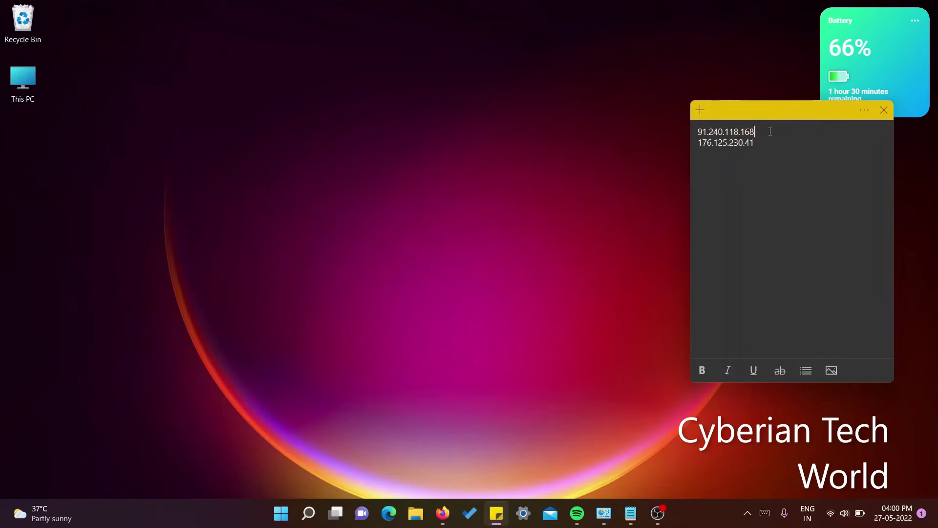
key(shift+Left)
key(shift+Left)
key(shift+Left)
key(shift+Left)
key(shift+Left)
key(shift+Left)
key(ctrl+c)
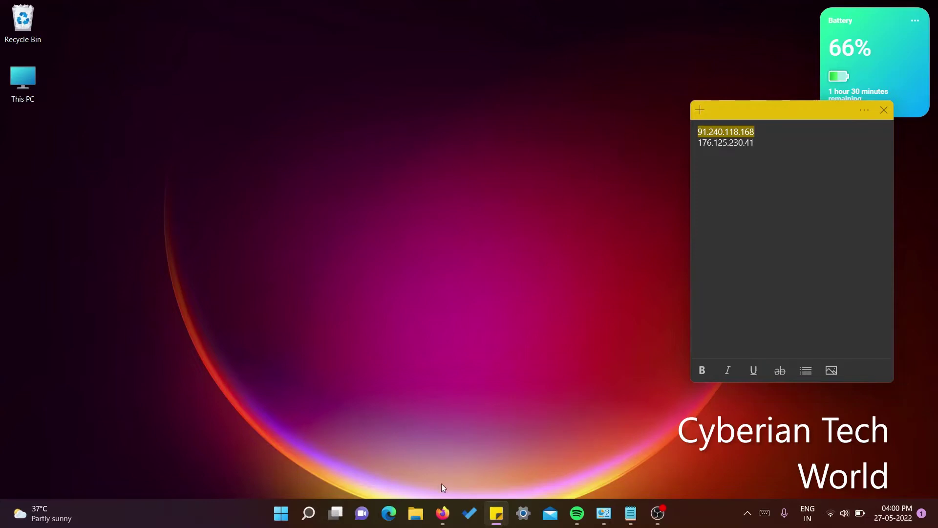
- Search VirusTotal for 91.240.118.168 to get its 14/90 malicious-vendor report
click(442, 513)
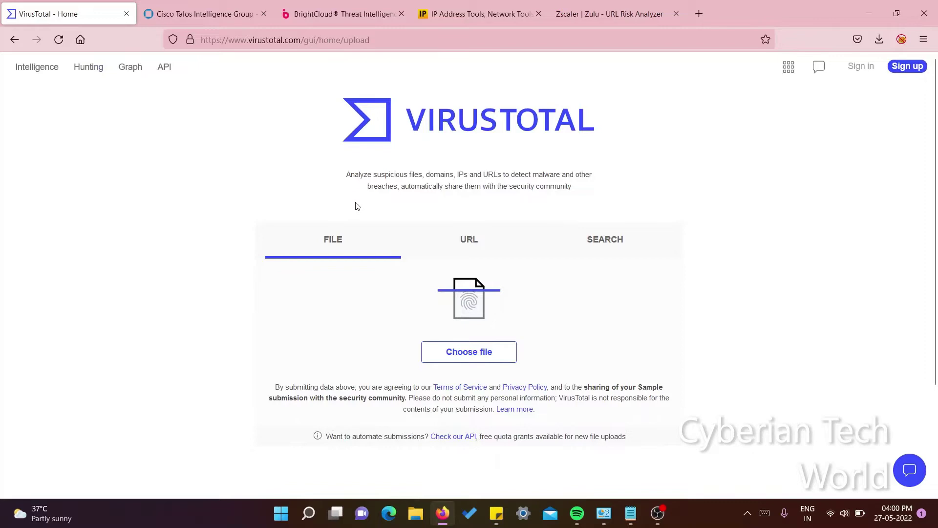
click(578, 236)
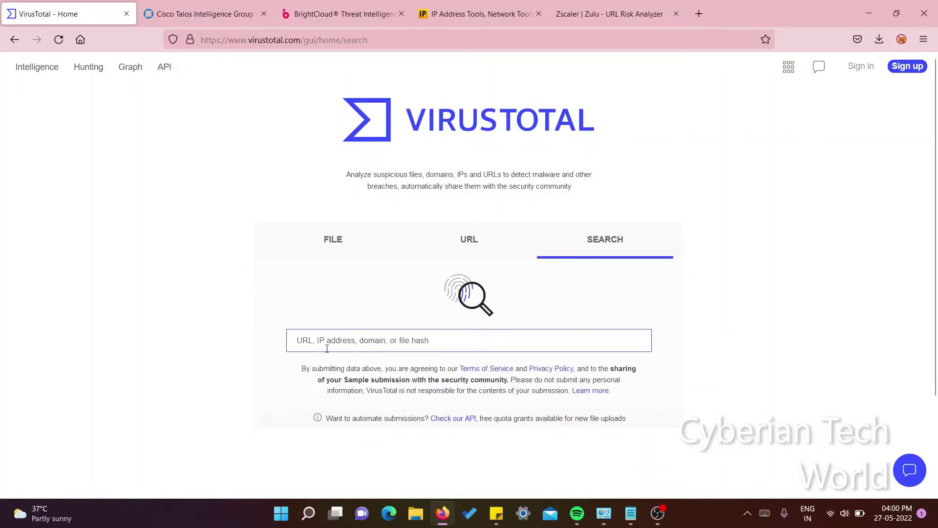
key(ctrl+v)
key(Return)
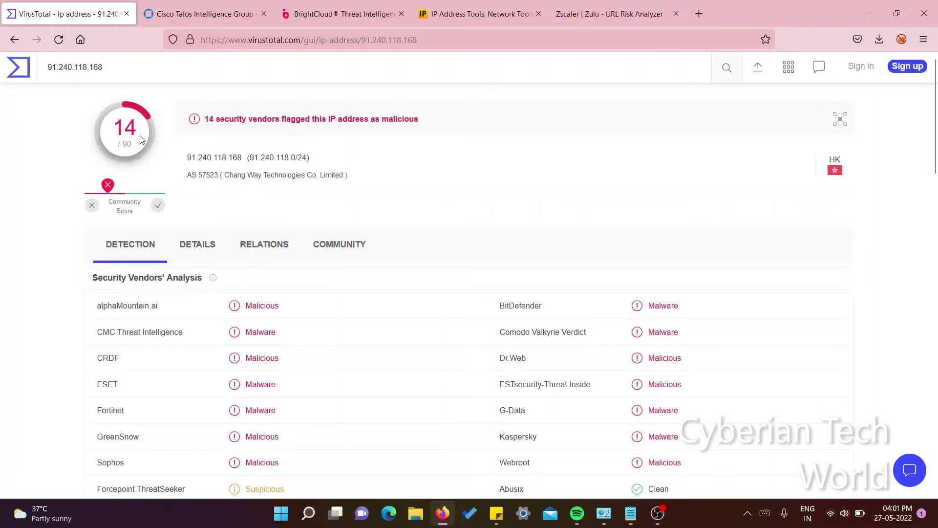
- Run a Talos reputation lookup on 91.240.118.168 showing Questionable web reputation, Hong Kong
click(185, 20)
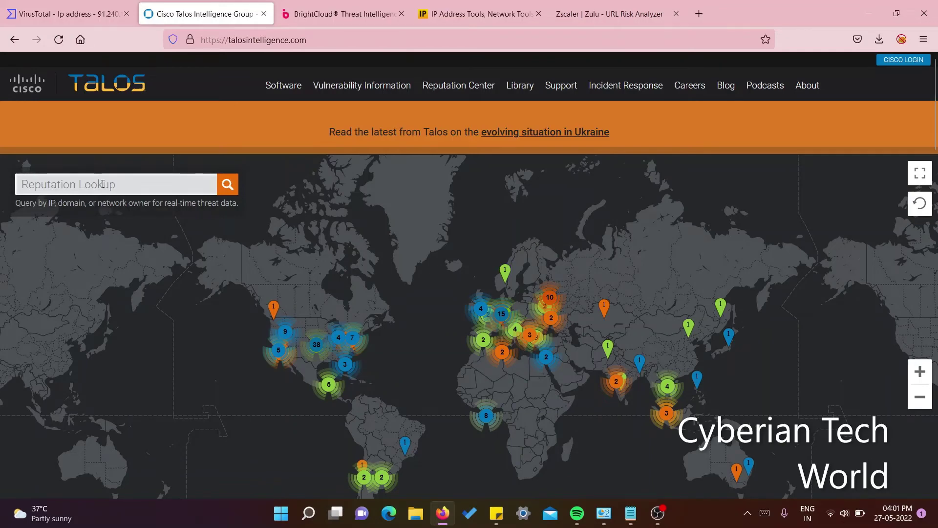
click(110, 188)
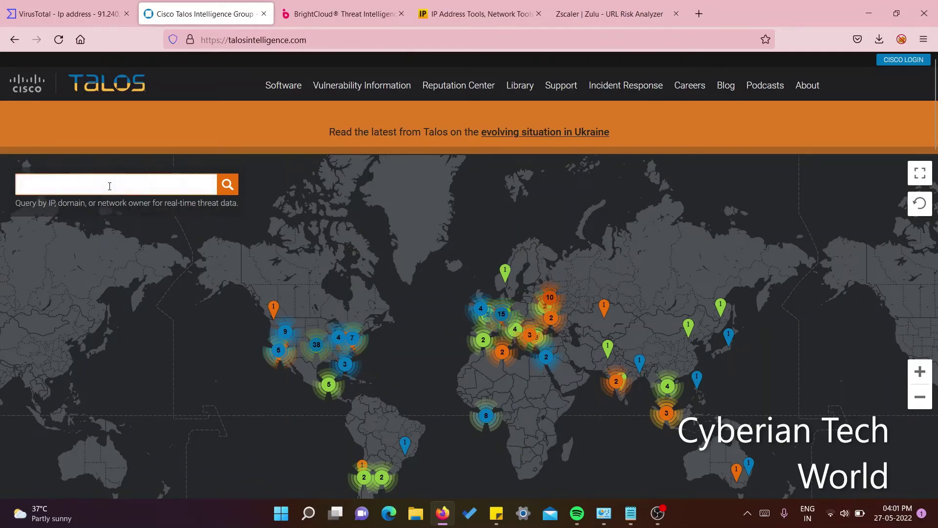
key(ctrl+v)
click(237, 189)
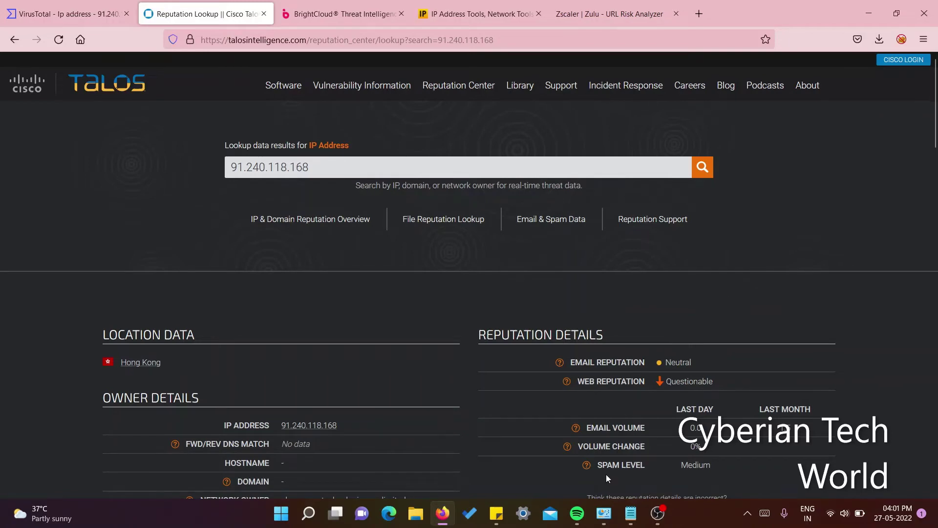
scroll(620, 397, down, 1)
scroll(677, 393, down, 5)
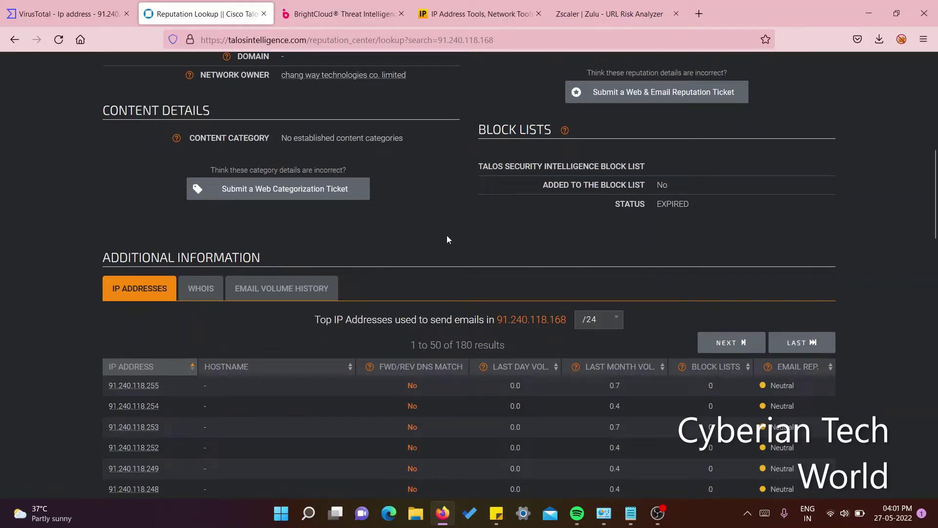
scroll(447, 239, up, 1)
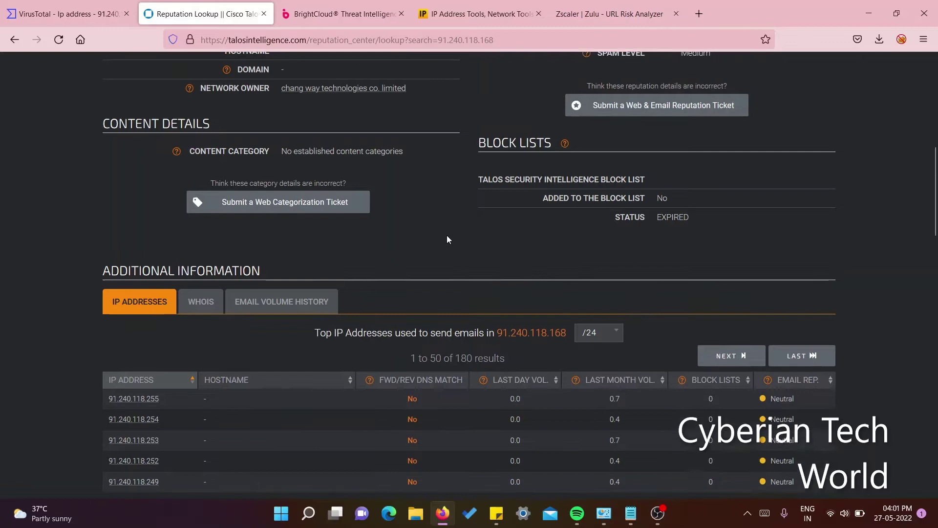
scroll(446, 239, up, 5)
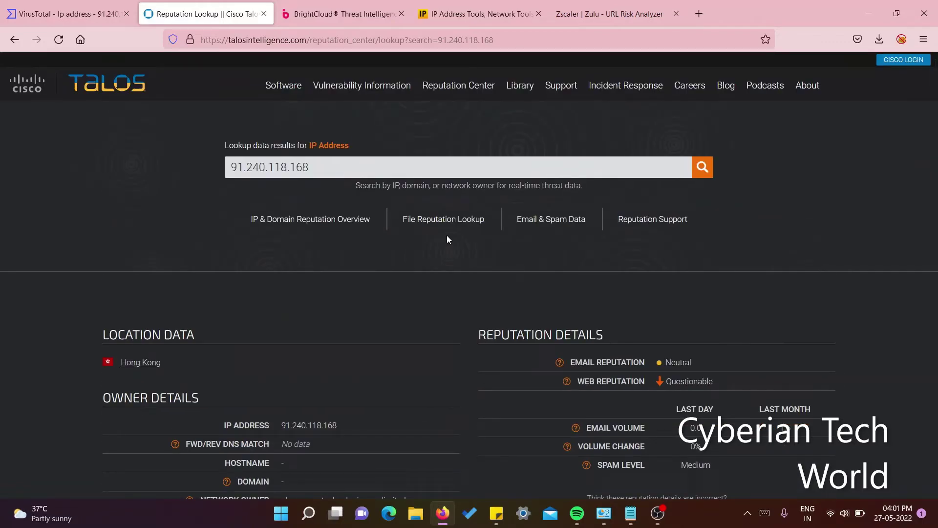
- Find BrightCloud's checker and look up 91.240.118.168, confirming not a robot, for its Benign verdict
click(338, 18)
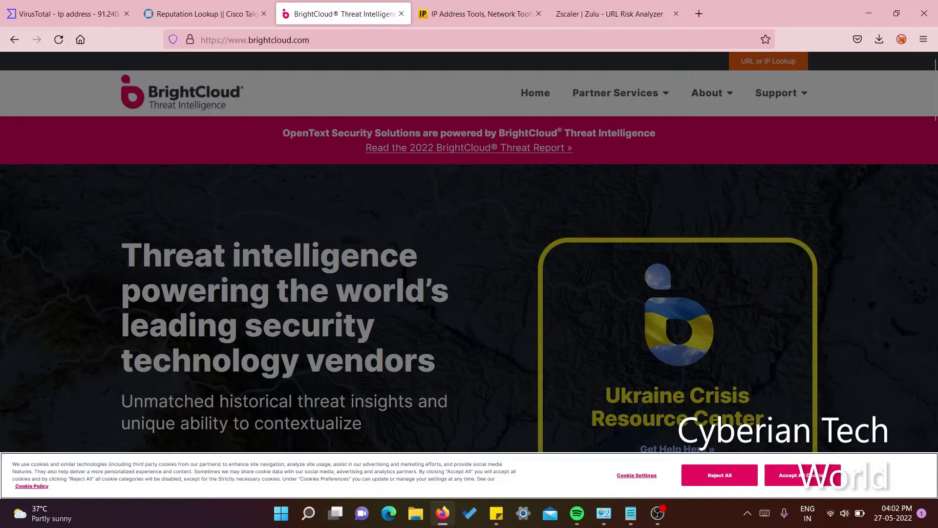
scroll(490, 182, down, 5)
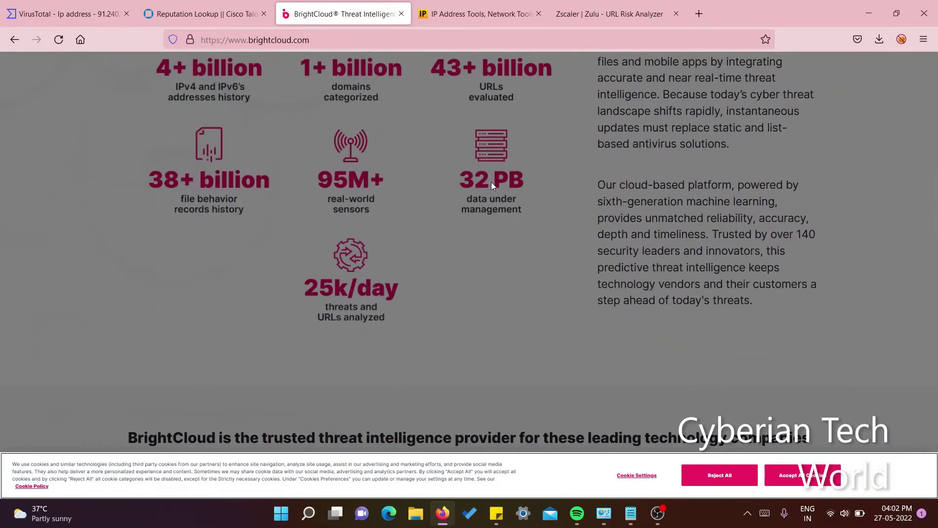
scroll(491, 186, up, 5)
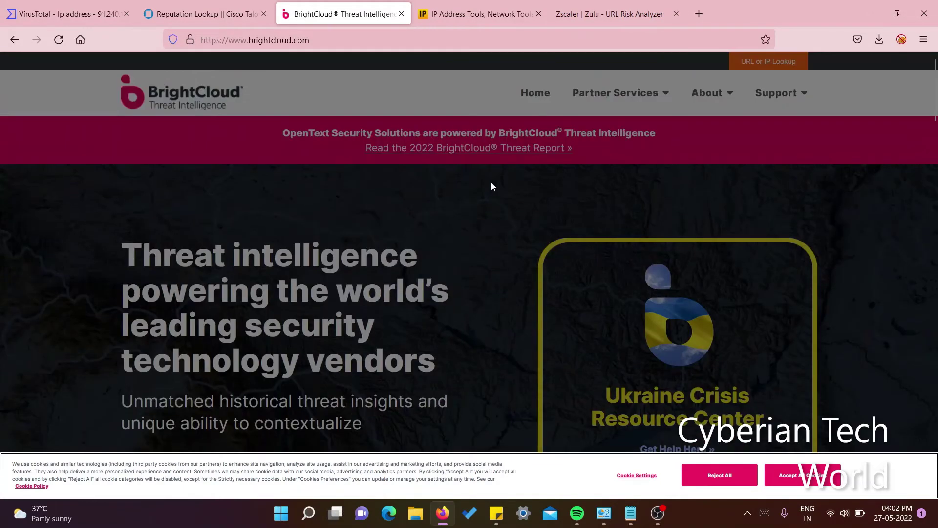
click(323, 42)
text(br)
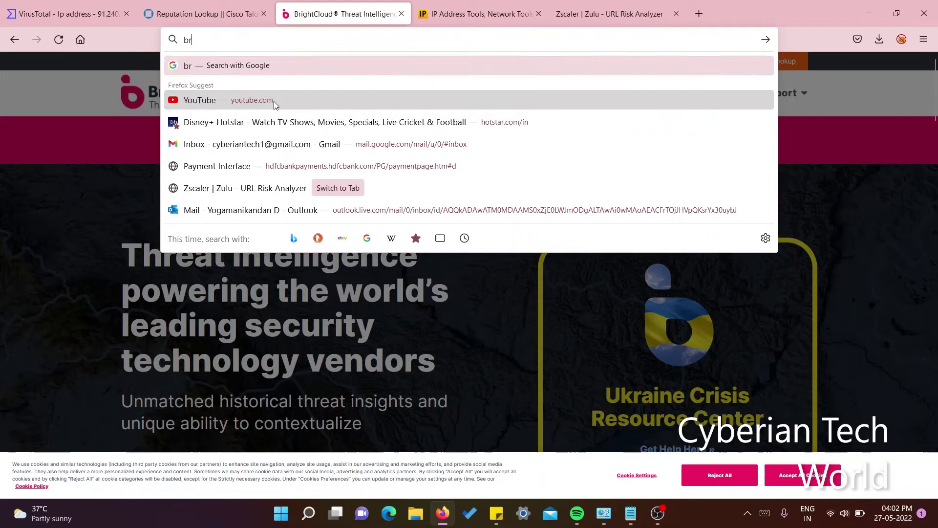
text(ight cloud)
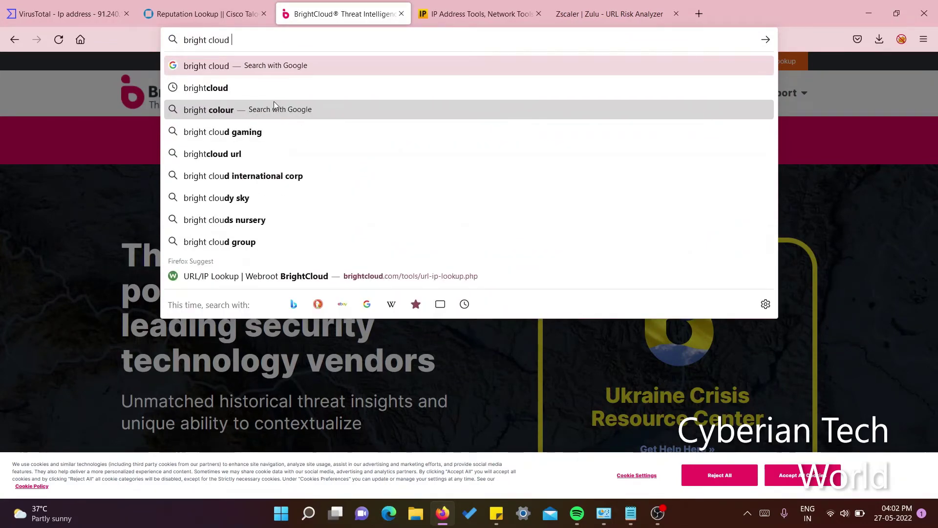
text( blac)
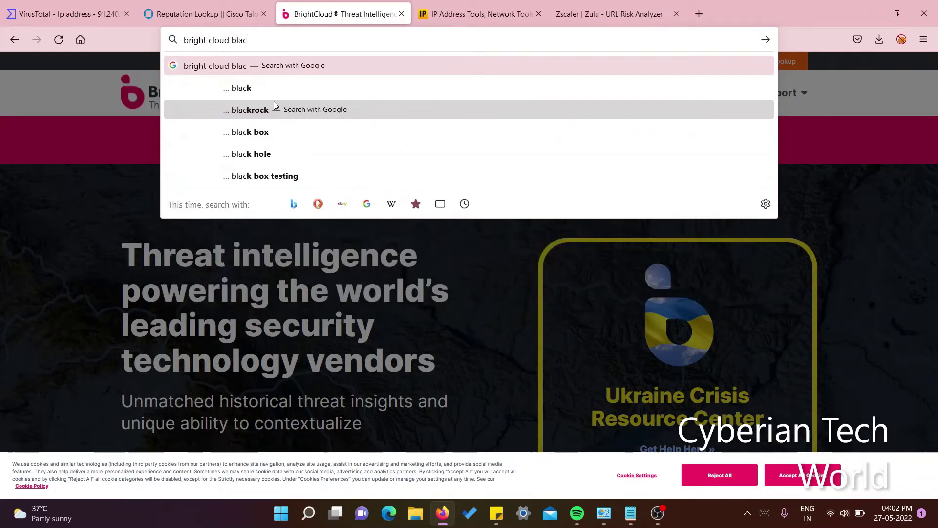
text(klist)
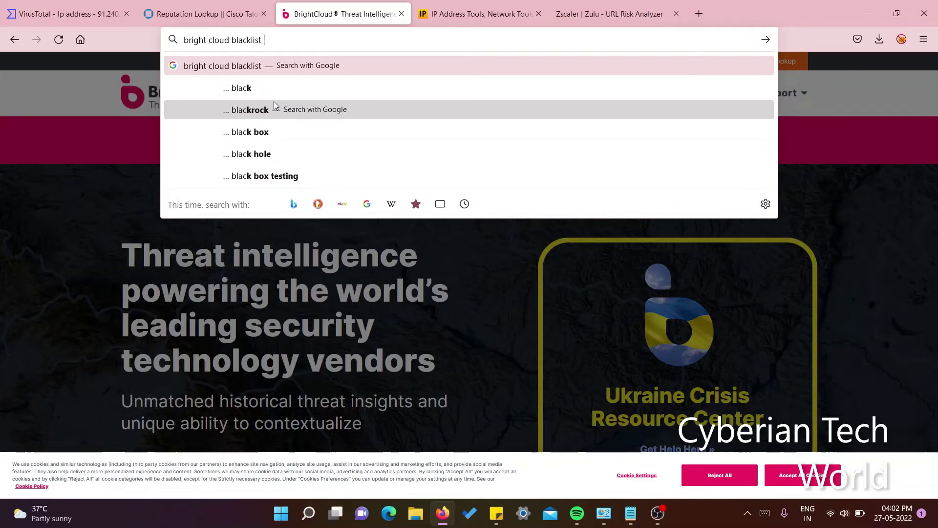
text( check)
key(Return)
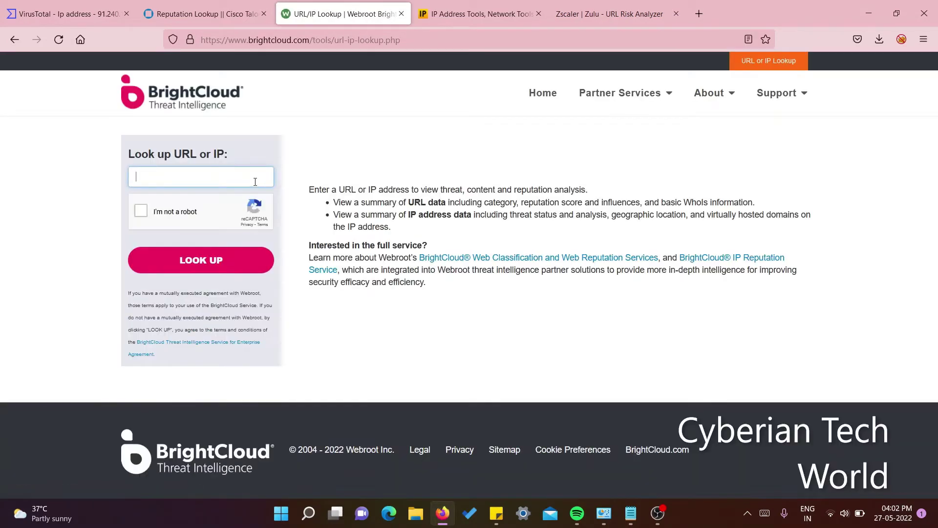
text(91.240.118.168)
click(145, 215)
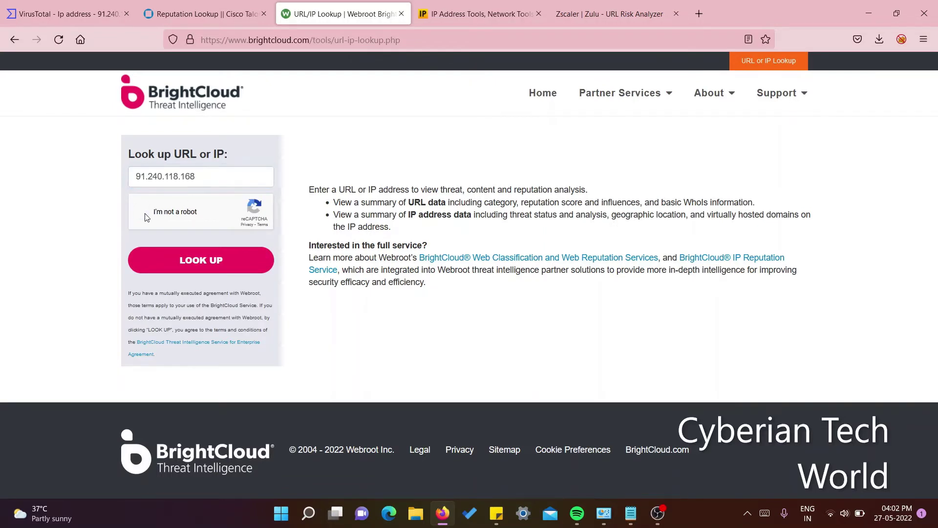
click(205, 258)
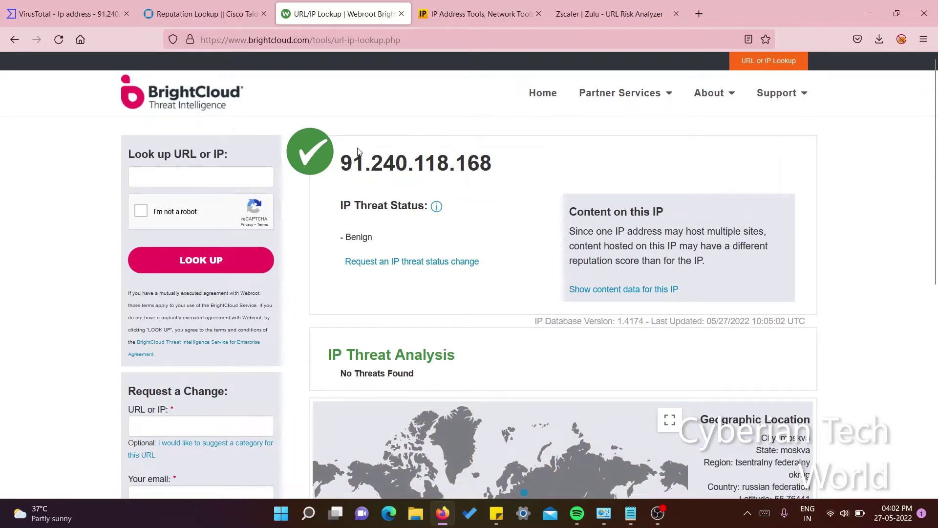
click(66, 15)
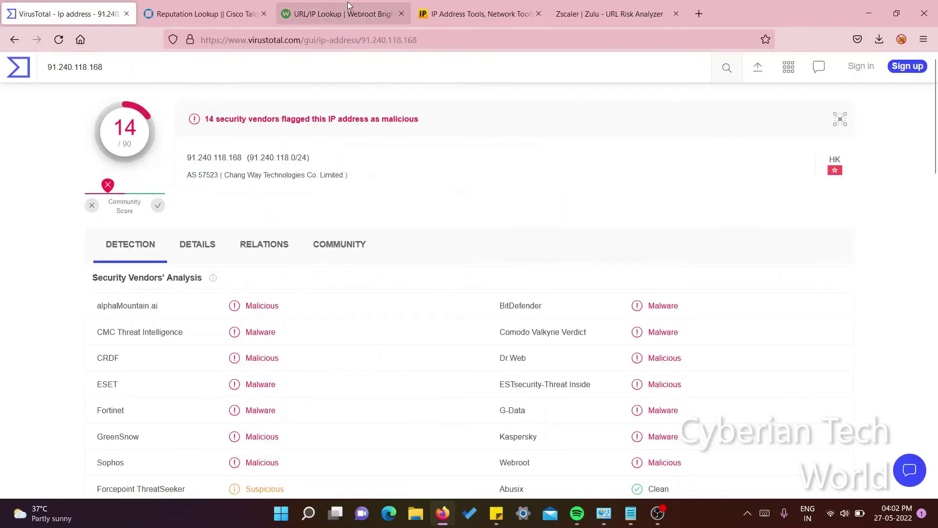
click(305, 15)
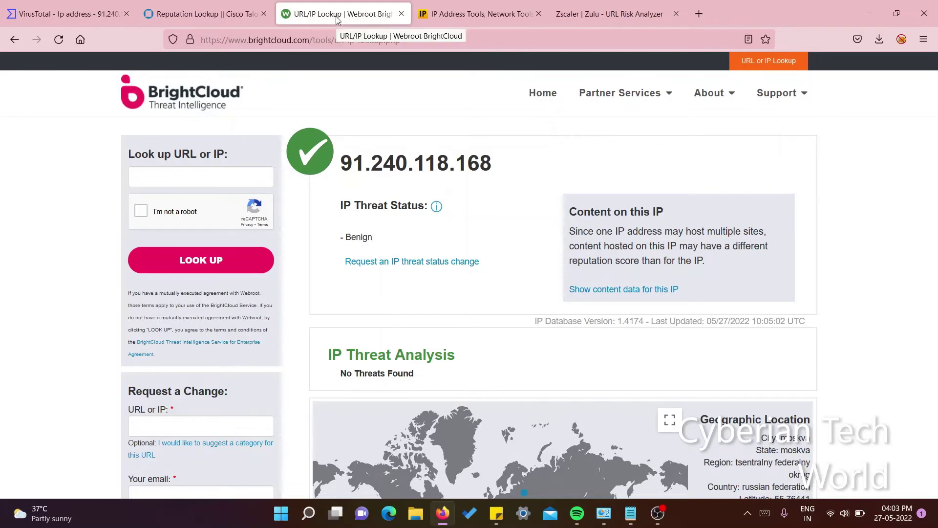
- Reach IPVoid's IP Blacklist Check tool from the IP Tools menu, dismissing the ad
click(453, 13)
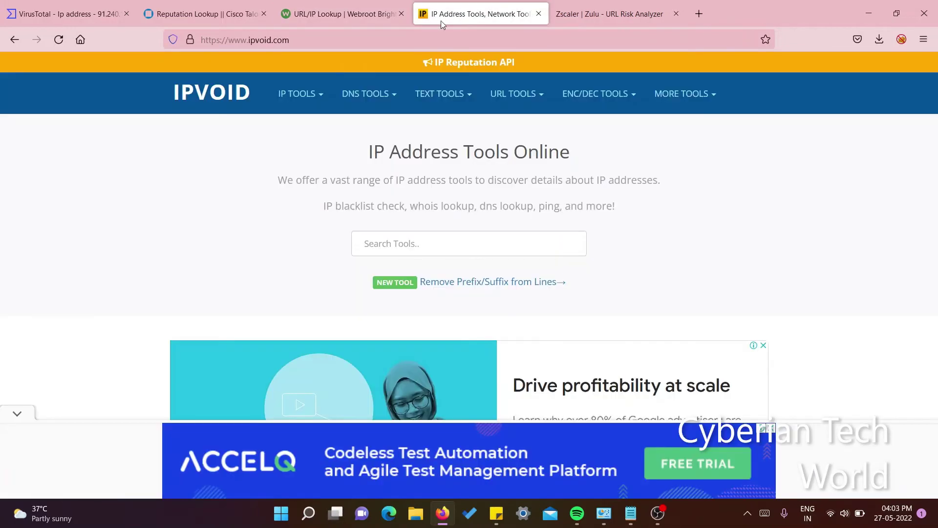
click(392, 248)
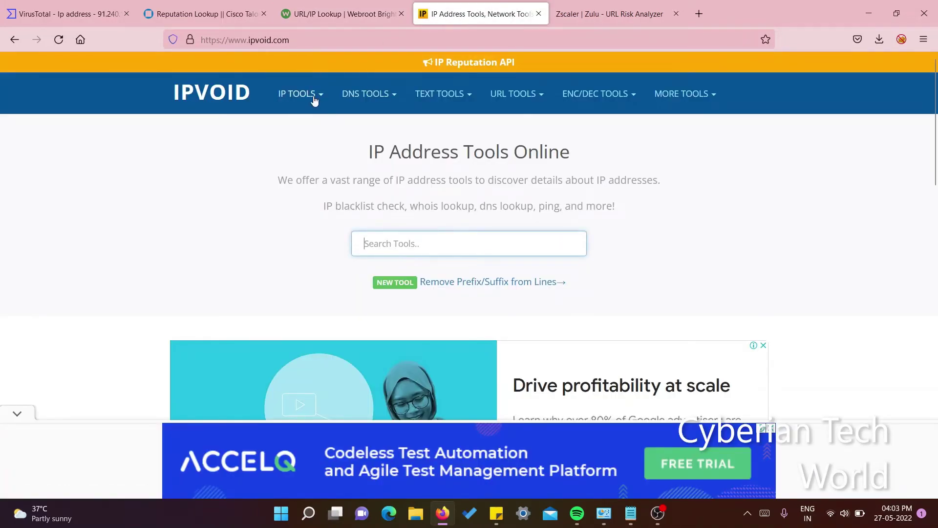
click(314, 99)
click(330, 125)
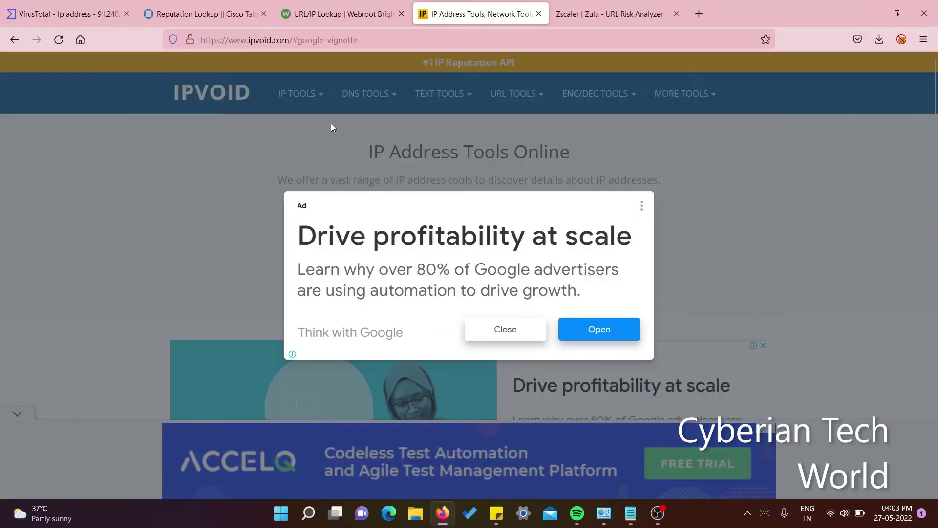
click(536, 330)
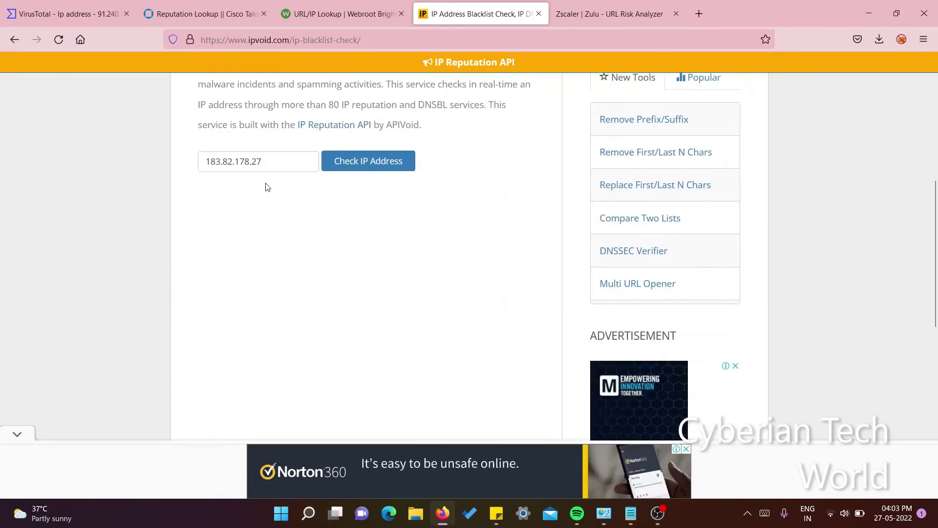
- Replace the old address with 91.240.118.168 and run the check for its 4/106 detections
drag(270, 163, 111, 162)
text(91.240.118.168)
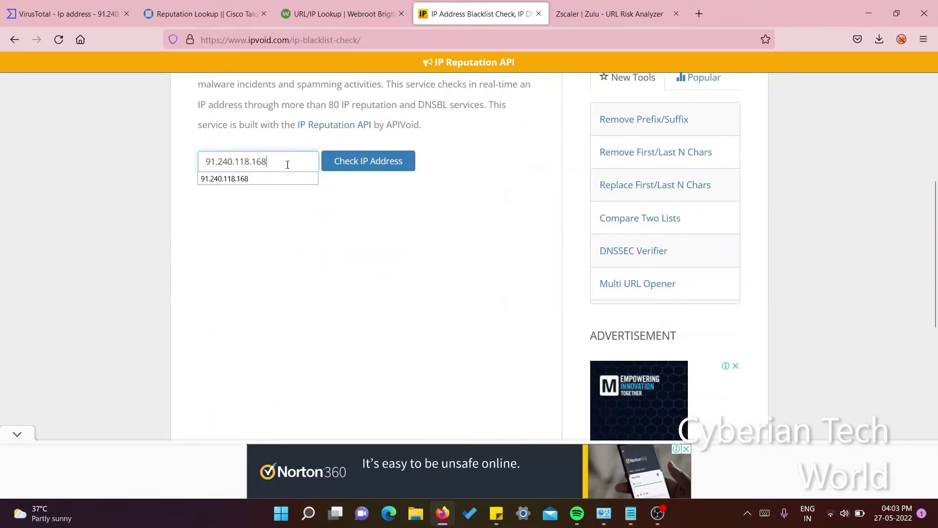
click(348, 168)
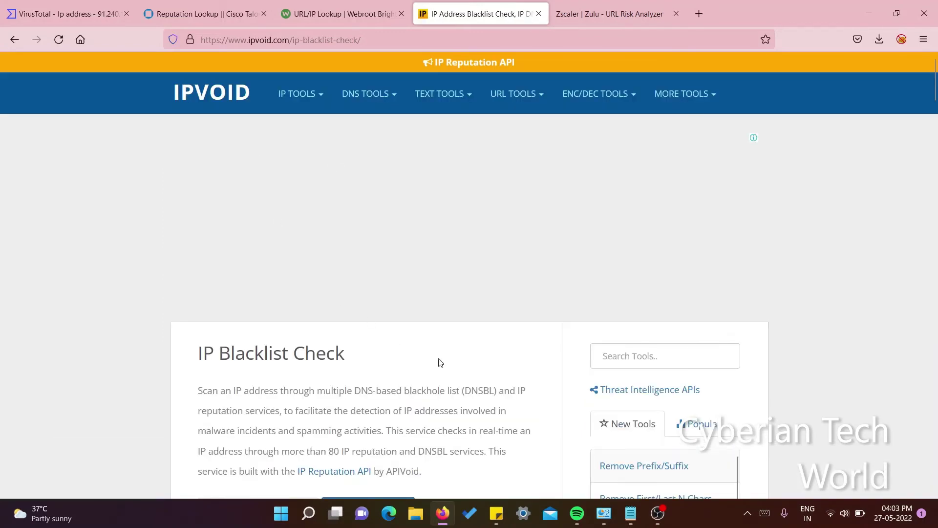
scroll(432, 358, down, 5)
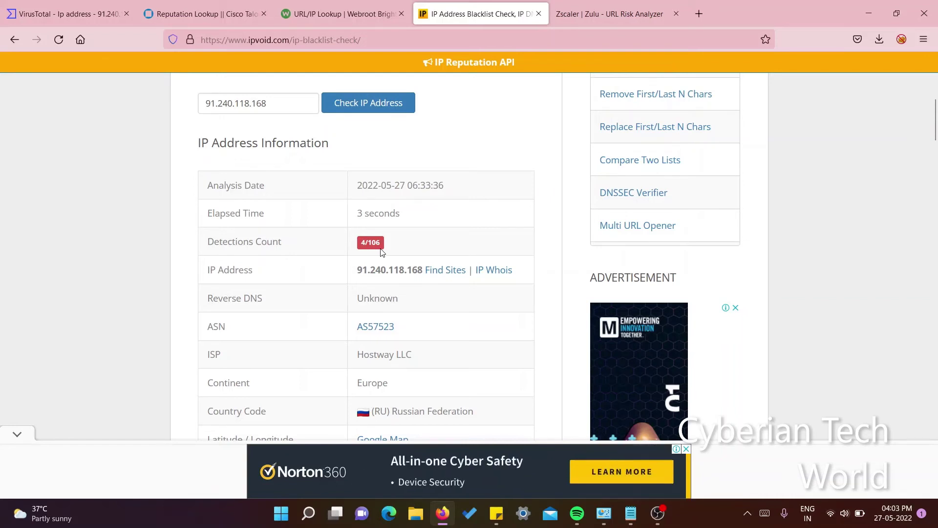
- Submit 91.240.118.168 to Zscaler Zulu for risk analysis and wait on its report
click(580, 9)
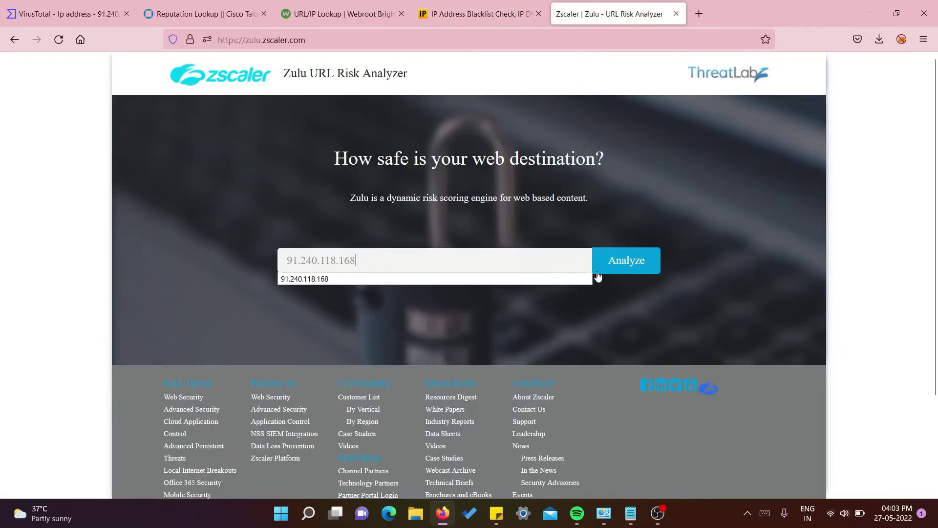
click(603, 270)
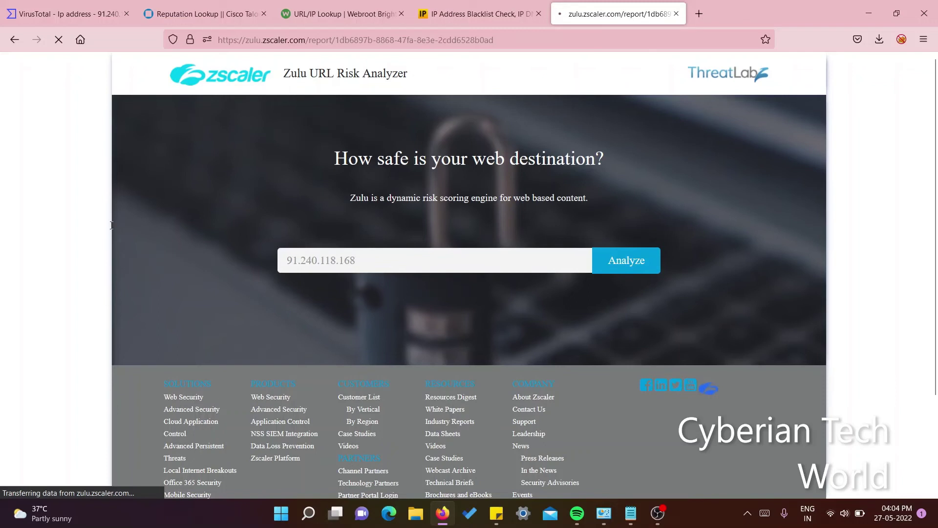
scroll(800, 179, down, 2)
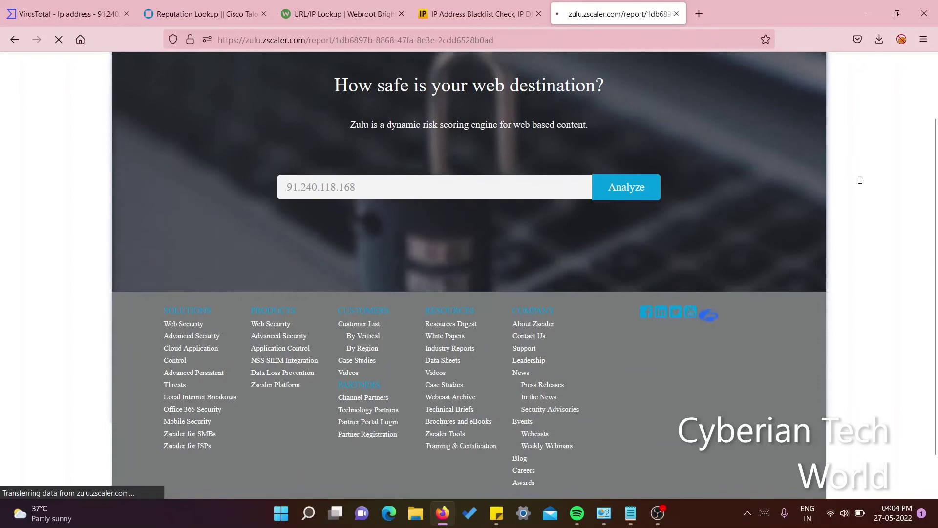
scroll(807, 179, down, 2)
scroll(807, 180, up, 4)
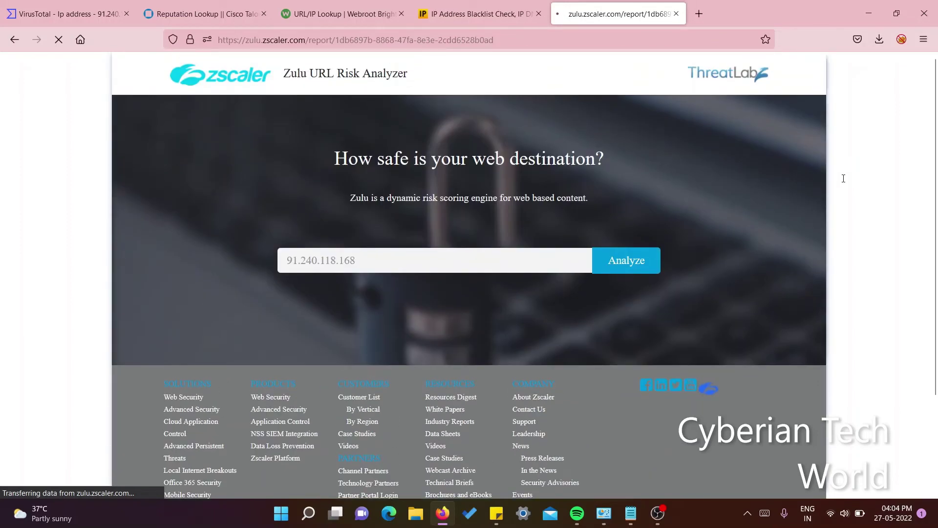
- Revisit the IPVoid, Talos, VirusTotal, BrightCloud and Zulu results to compare verdicts for 91.240.118.168
click(477, 13)
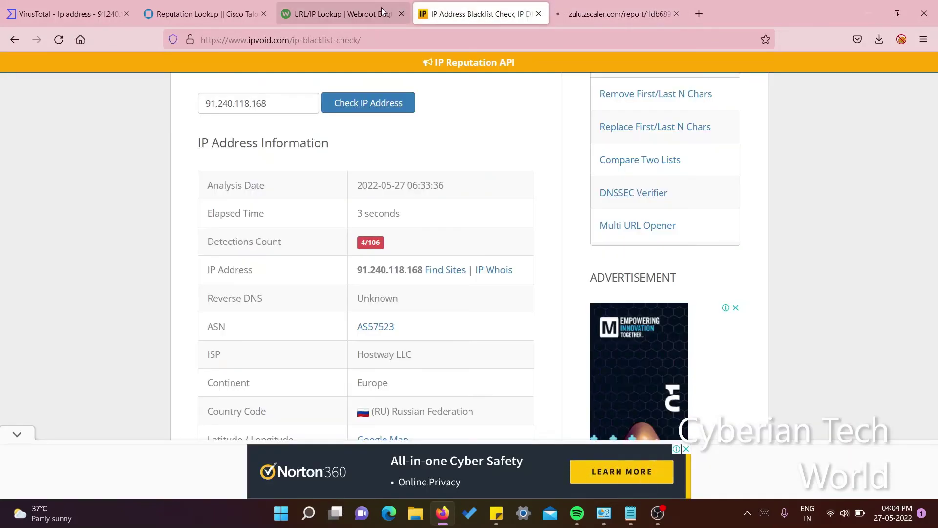
click(338, 13)
click(247, 10)
click(73, 13)
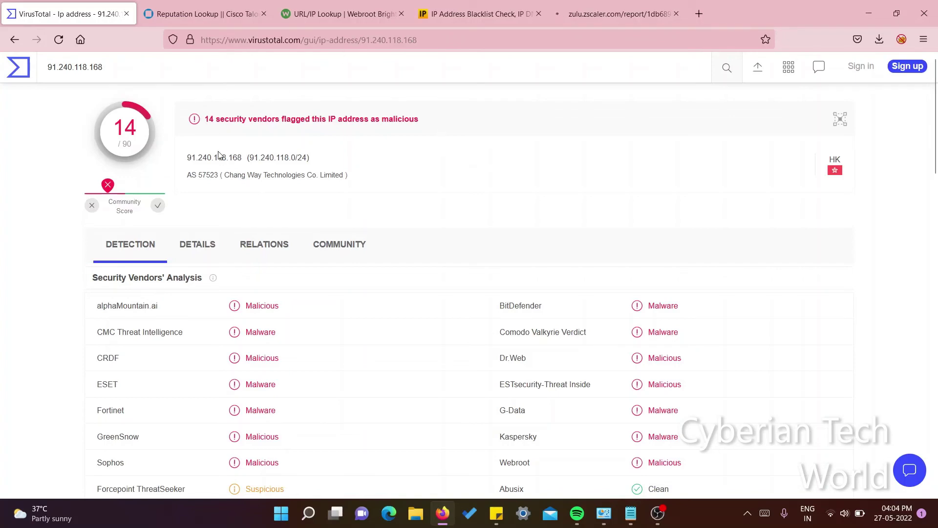
click(201, 12)
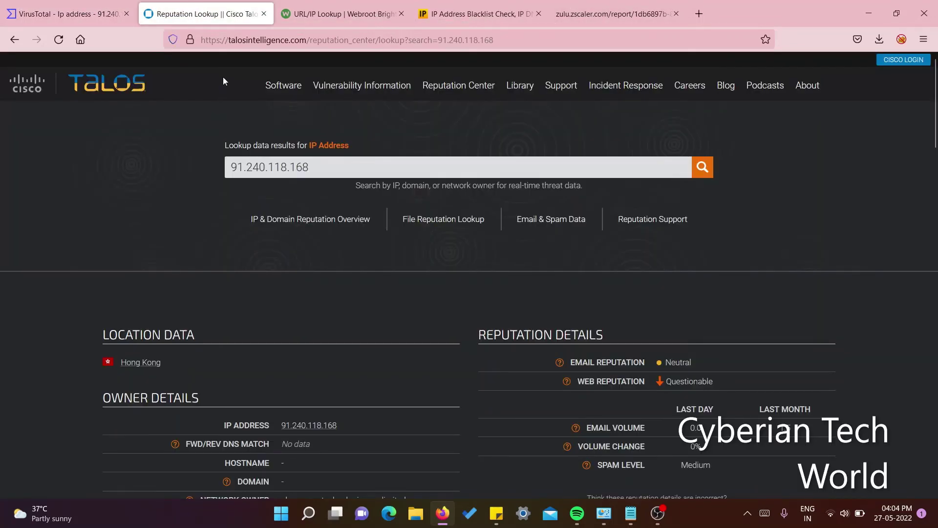
click(316, 14)
click(475, 14)
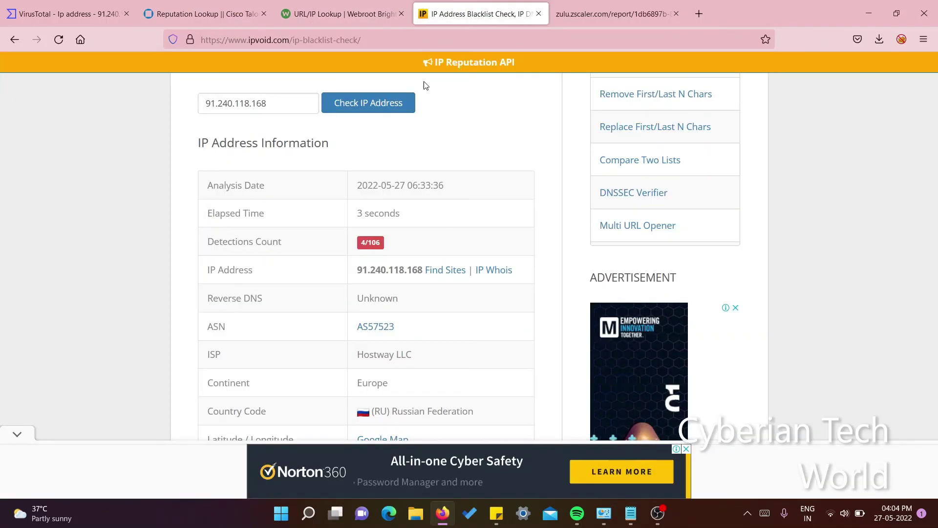